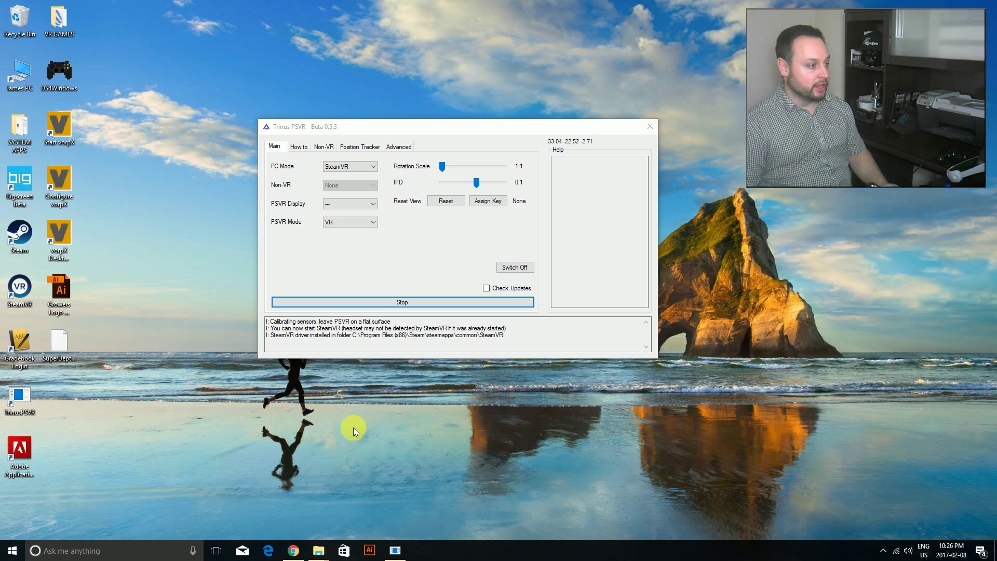
pyautogui.moveTo(416, 132); pyautogui.dragTo(445, 129)
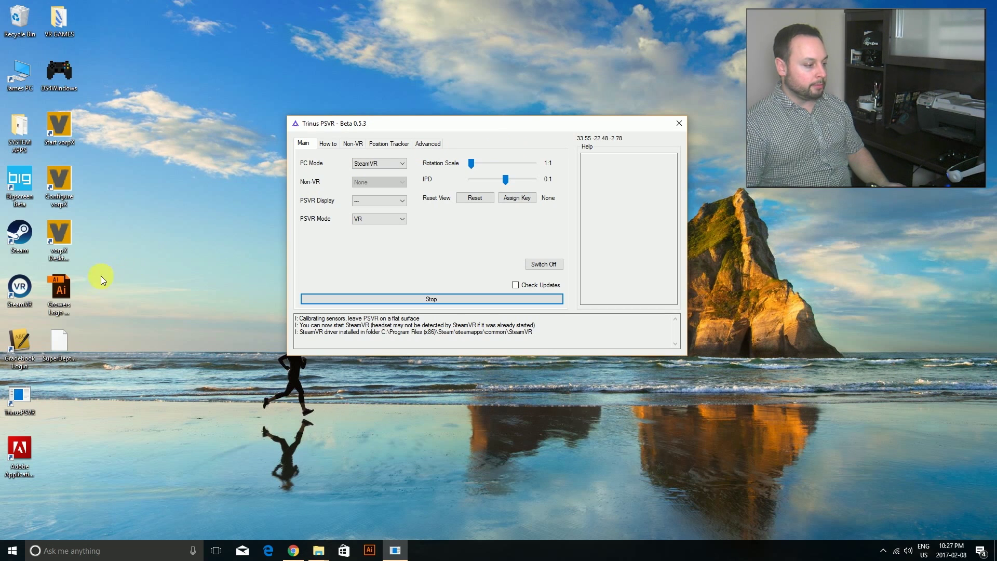
# Launch SteamVR, preview the full-screen headset output, and return to the desktop with SteamVR Ready.
pyautogui.click(21, 295)
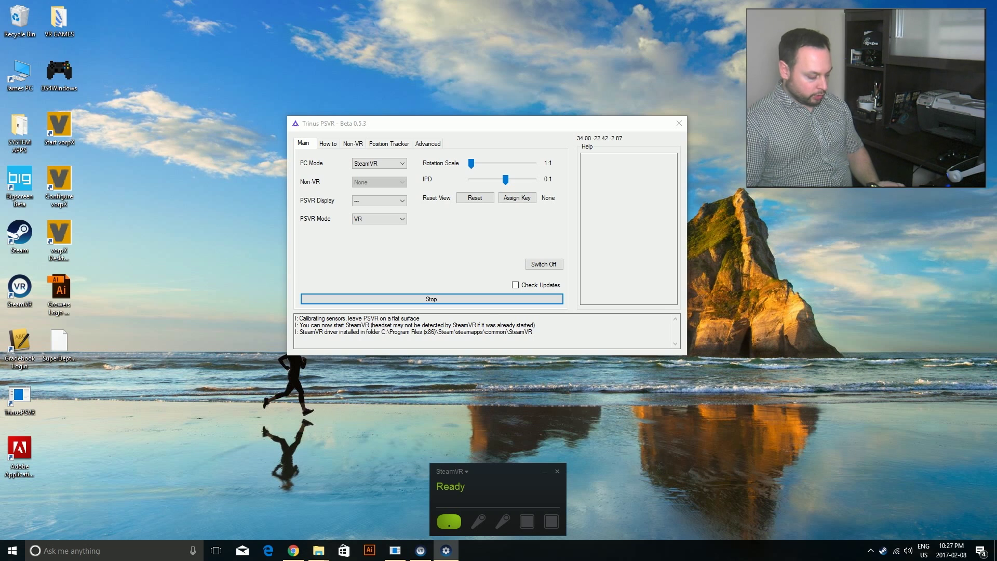
pyautogui.hotkey('alt', 'Tab')
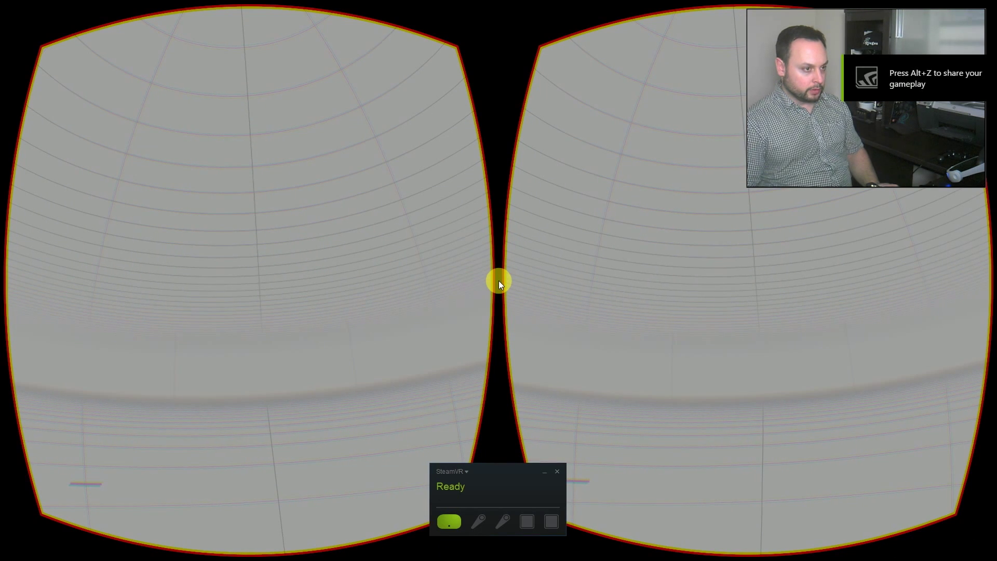
pyautogui.hotkey('alt', 'Tab')
pyautogui.hotkey('alt', 'Tab')
pyautogui.hotkey('alt', 'Tab')
pyautogui.hotkey('alt', 'Tab')
pyautogui.hotkey('alt', 'Tab')
pyautogui.hotkey('alt', 'Tab')
pyautogui.hotkey('alt', 'Tab')
pyautogui.hotkey('alt', 'Tab')
pyautogui.hotkey('alt', 'Tab')
pyautogui.hotkey('alt', 'Tab')
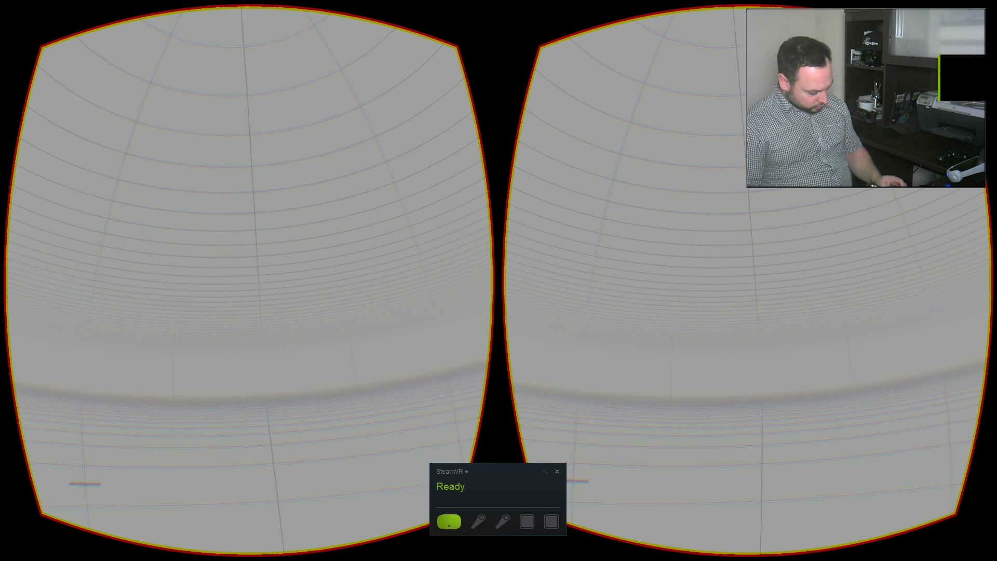
pyautogui.hotkey('alt', 'Tab')
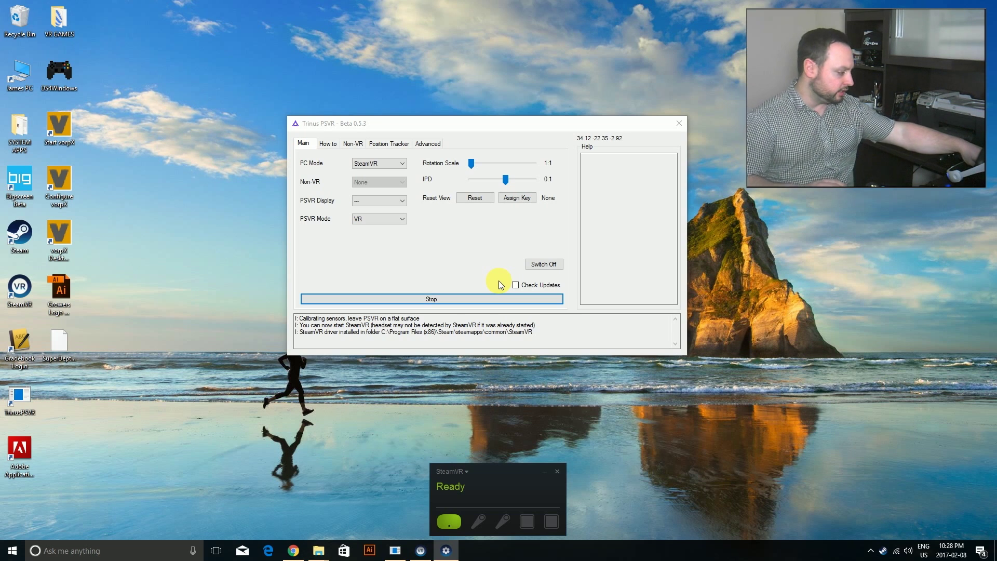
pyautogui.click(870, 550)
# Open SteamVR's Display Mirror, enlarge the Headset Mirror window and move it off the desktop shortcuts.
pyautogui.rightClick(874, 512)
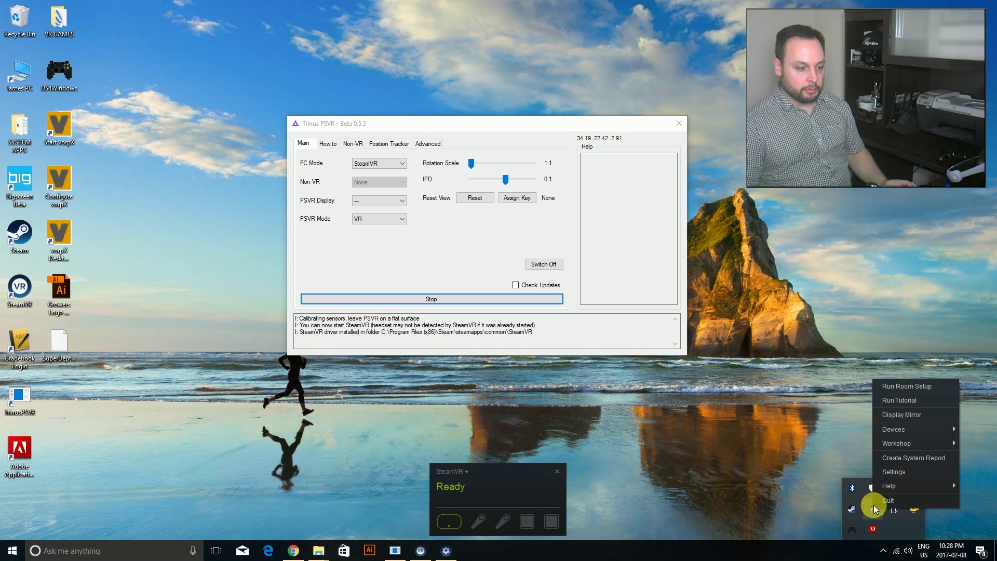
pyautogui.click(906, 415)
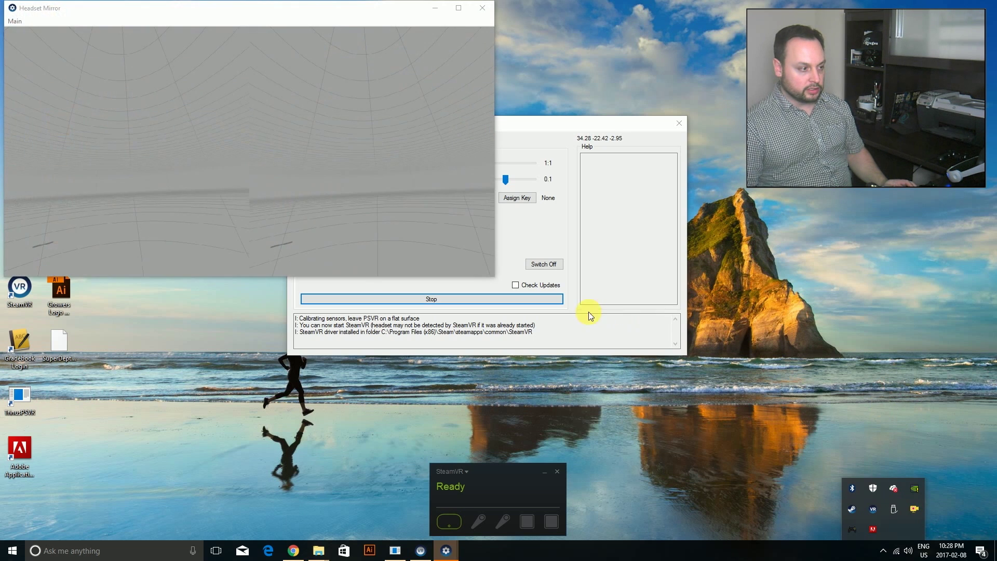
pyautogui.moveTo(497, 281); pyautogui.dragTo(685, 436)
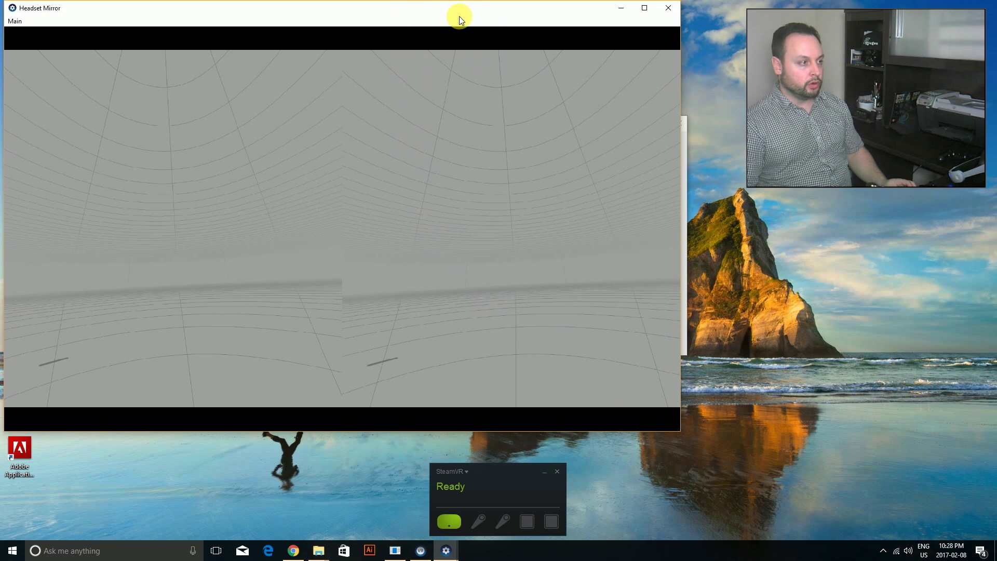
pyautogui.moveTo(457, 10); pyautogui.dragTo(625, 74)
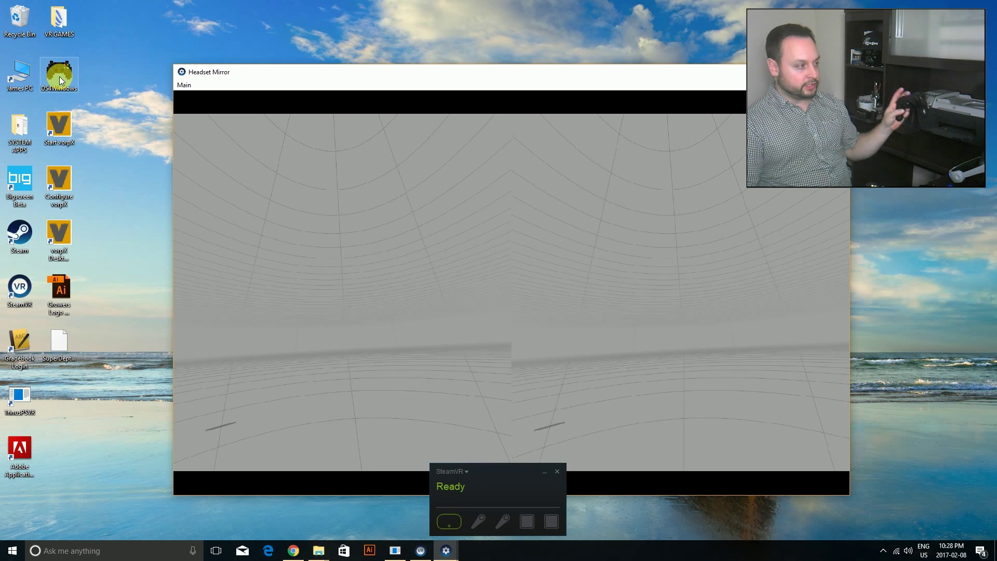
# Launch DS4Windows, keep the Elite Dangerous profile selected, and park its window at the lower left.
pyautogui.doubleClick(61, 81)
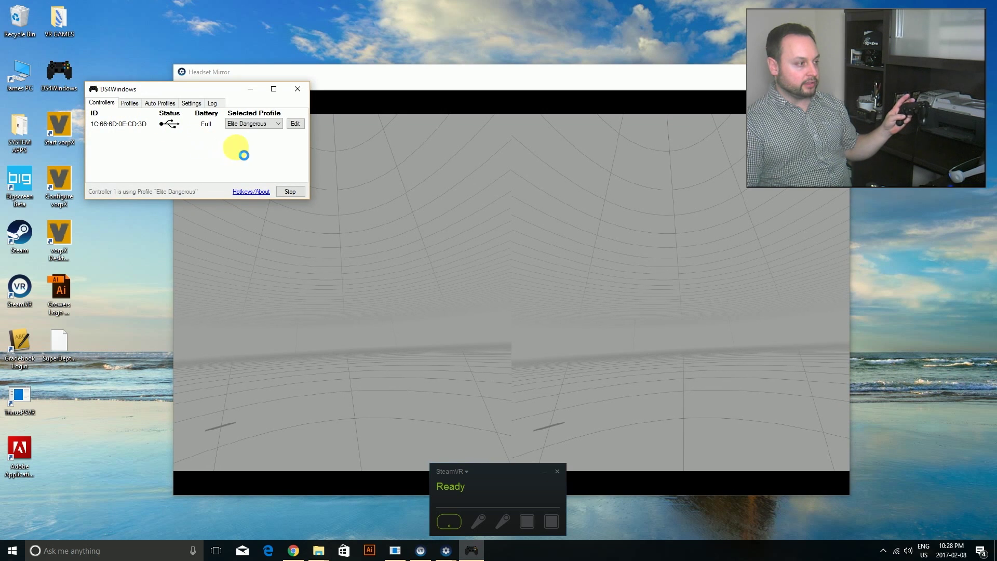
pyautogui.click(275, 123)
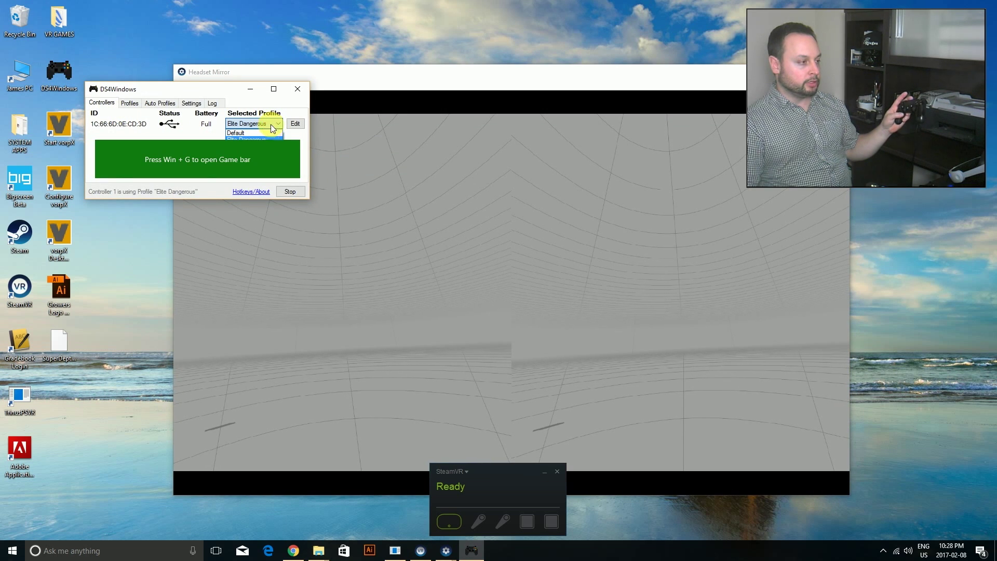
pyautogui.click(236, 93)
pyautogui.moveTo(232, 89); pyautogui.dragTo(417, 129)
pyautogui.click(432, 160)
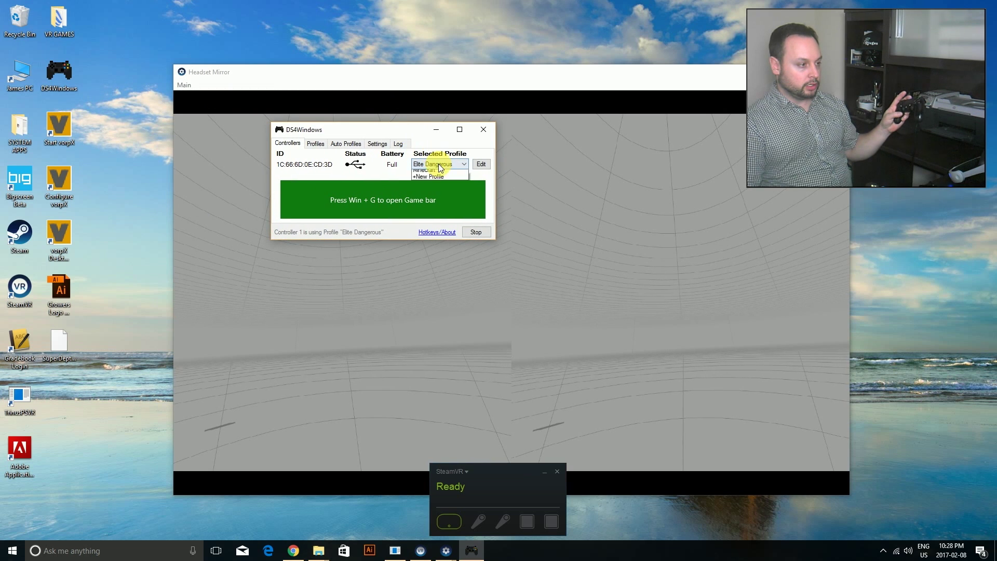
pyautogui.click(387, 133)
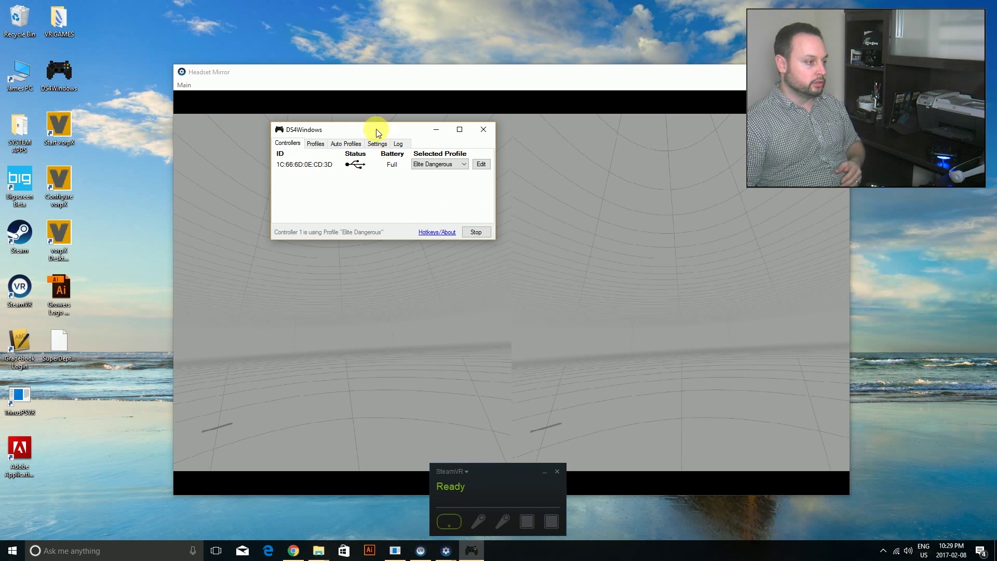
pyautogui.moveTo(376, 129); pyautogui.dragTo(190, 397)
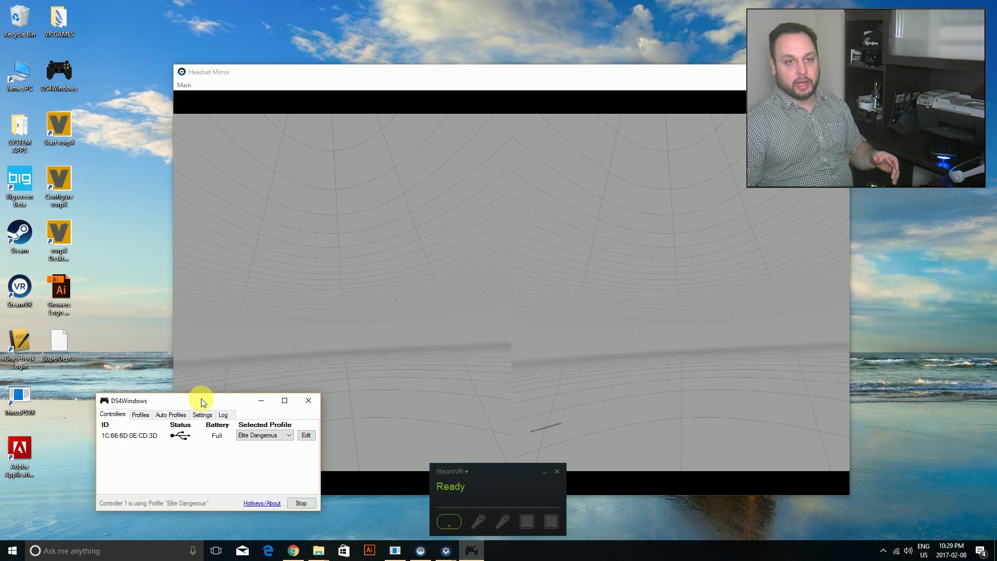
pyautogui.moveTo(201, 399); pyautogui.dragTo(120, 418)
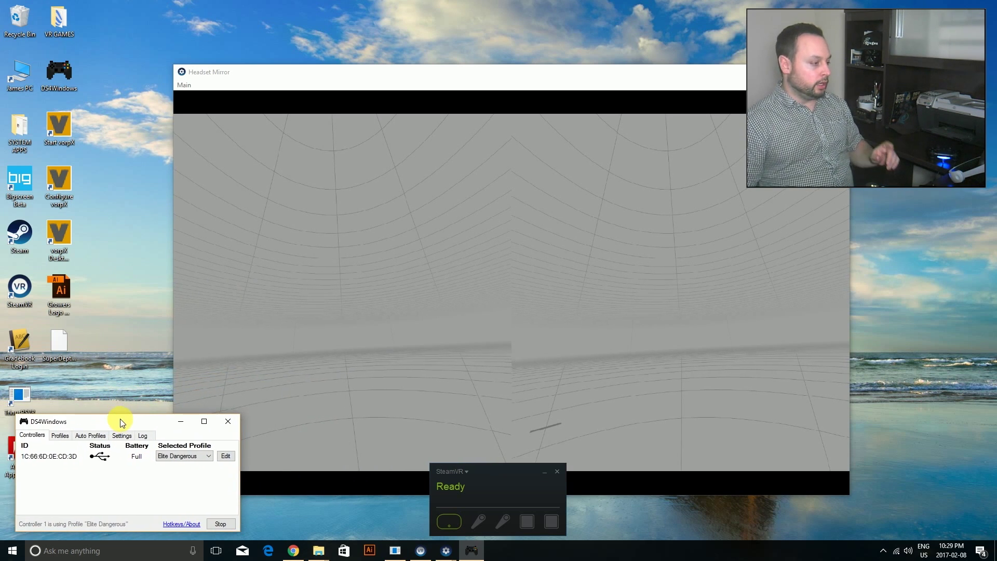
# Start vorpX and open its configuration window.
pyautogui.doubleClick(60, 130)
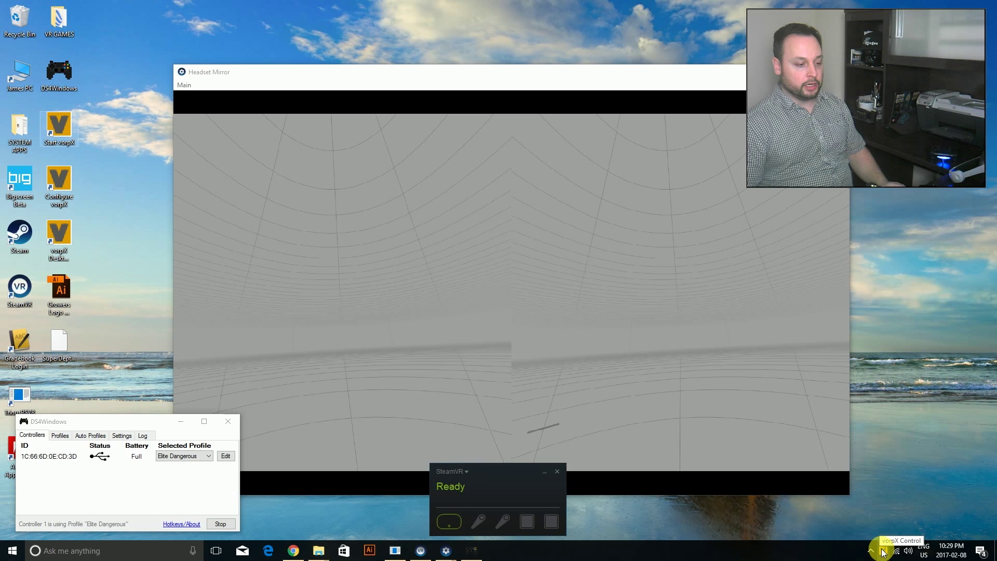
pyautogui.rightClick(883, 552)
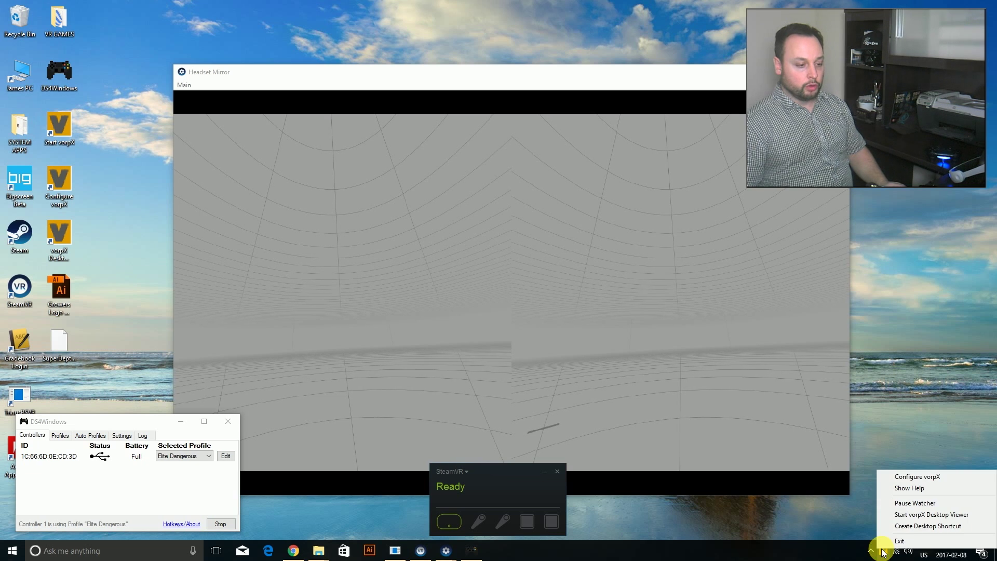
pyautogui.doubleClick(58, 190)
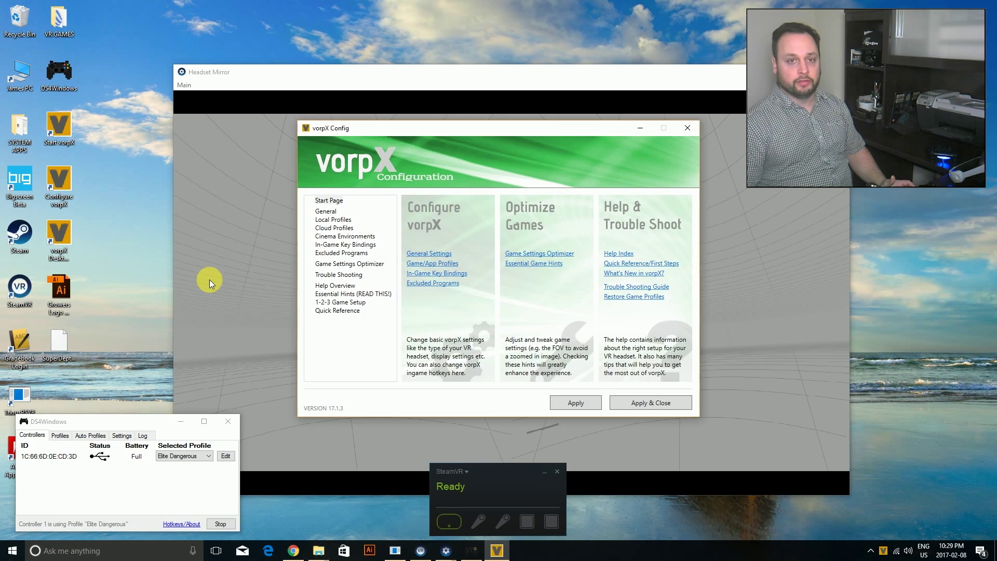
# Search vorpX Cloud Profiles for the game 'resident', then close the configuration.
pyautogui.click(331, 228)
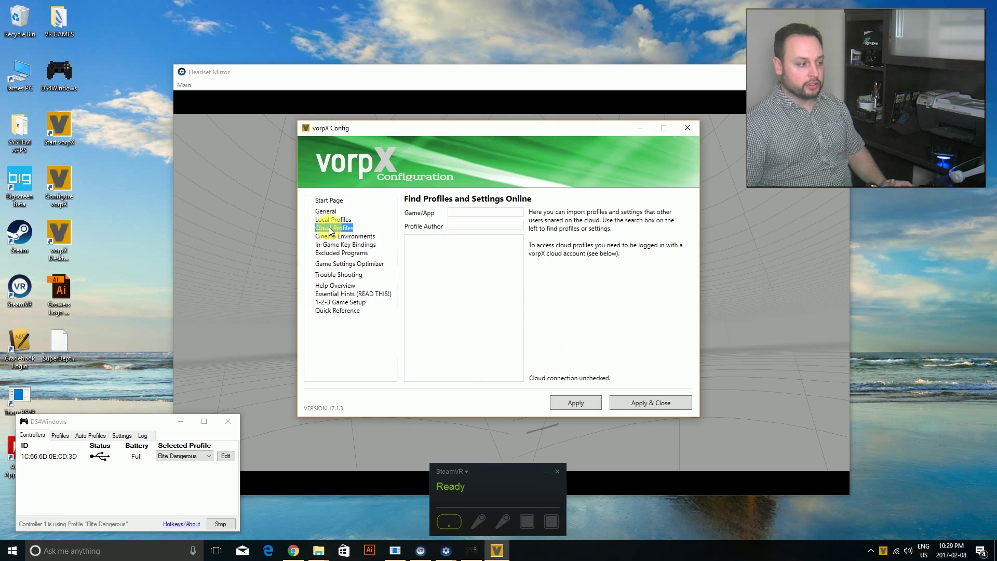
pyautogui.click(457, 213)
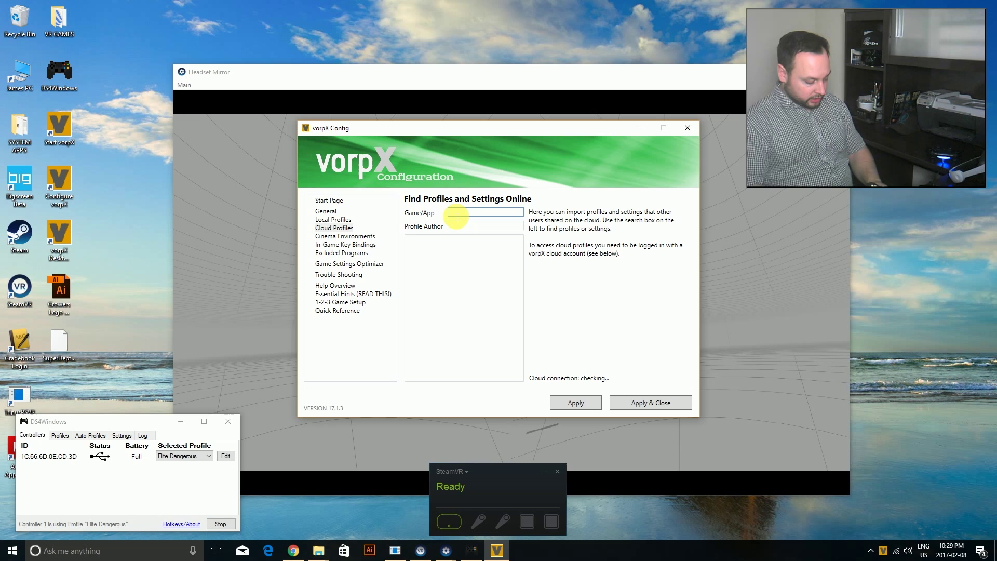
pyautogui.write('resident')
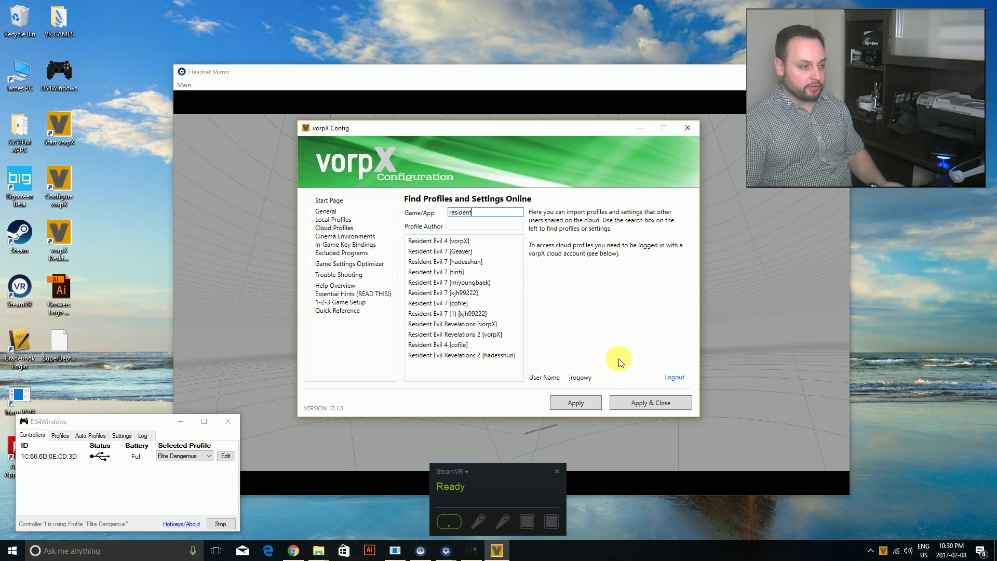
pyautogui.click(685, 127)
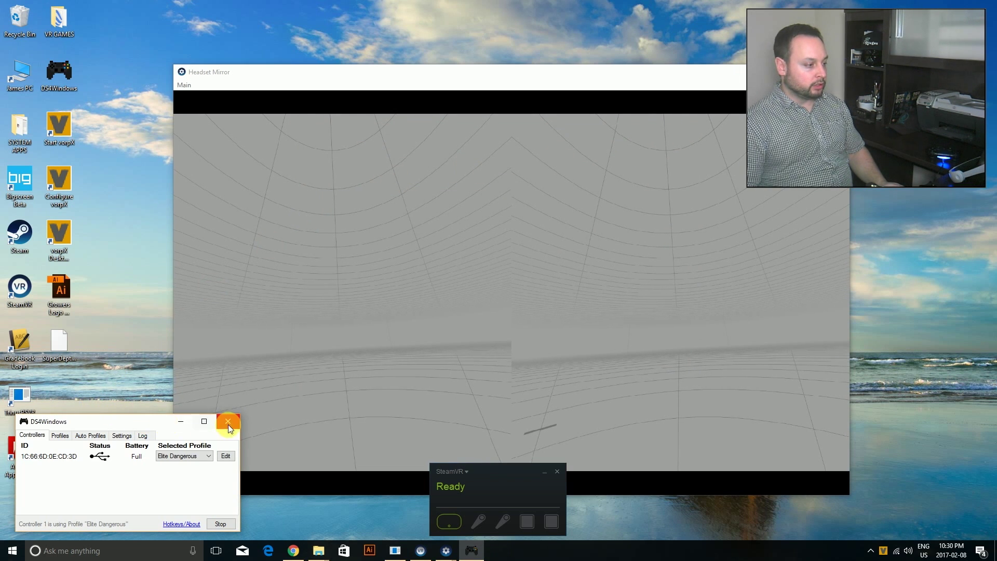
# Minimize DS4Windows and open the VR GAMES folder to launch Resident Evil 7.
pyautogui.click(179, 424)
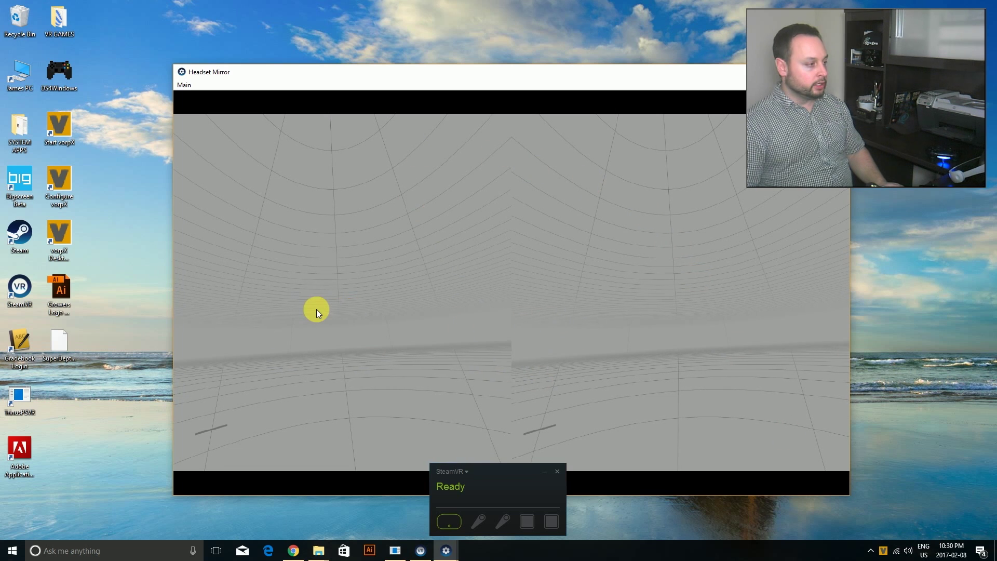
pyautogui.doubleClick(57, 27)
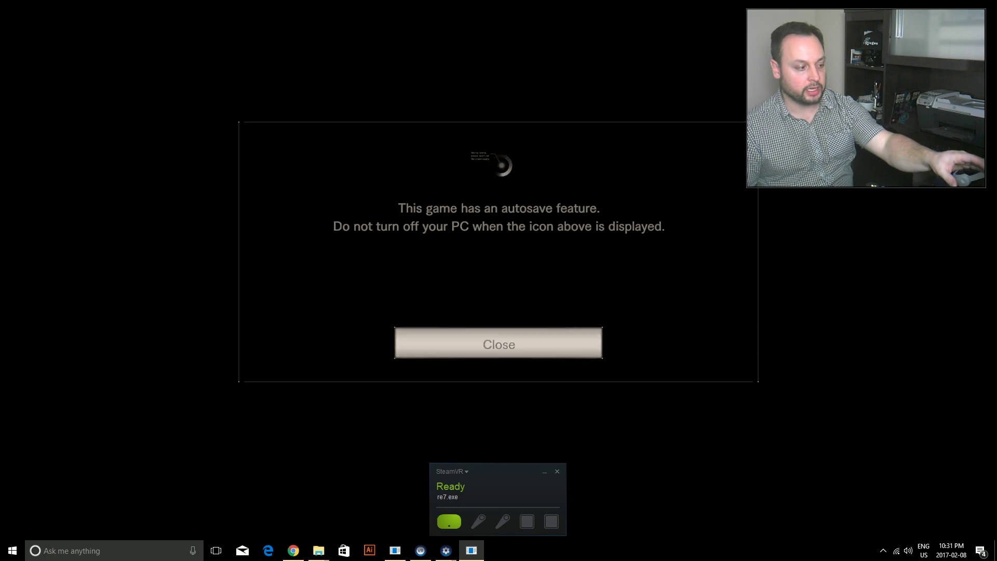
# Dismiss the autosave notice to reach the title menu, then switch toward Headset Mirror.
pyautogui.press('Return')
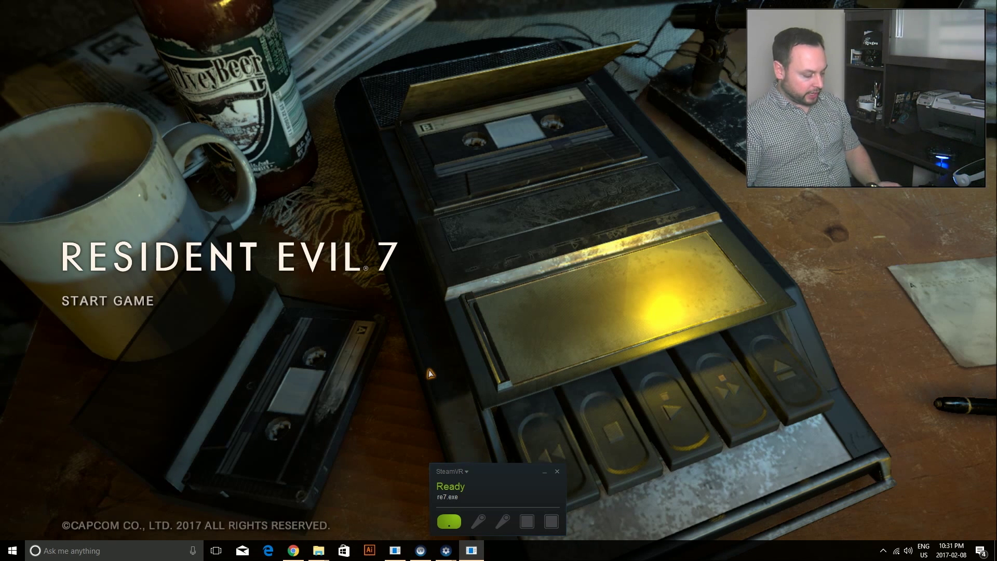
pyautogui.hotkey('alt', 'Tab')
pyautogui.hotkey('alt', 'Tab')
pyautogui.hotkey('alt', 'Tab')
pyautogui.hotkey('alt', 'Tab')
pyautogui.hotkey('alt', 'Tab')
pyautogui.hotkey('alt', 'Tab')
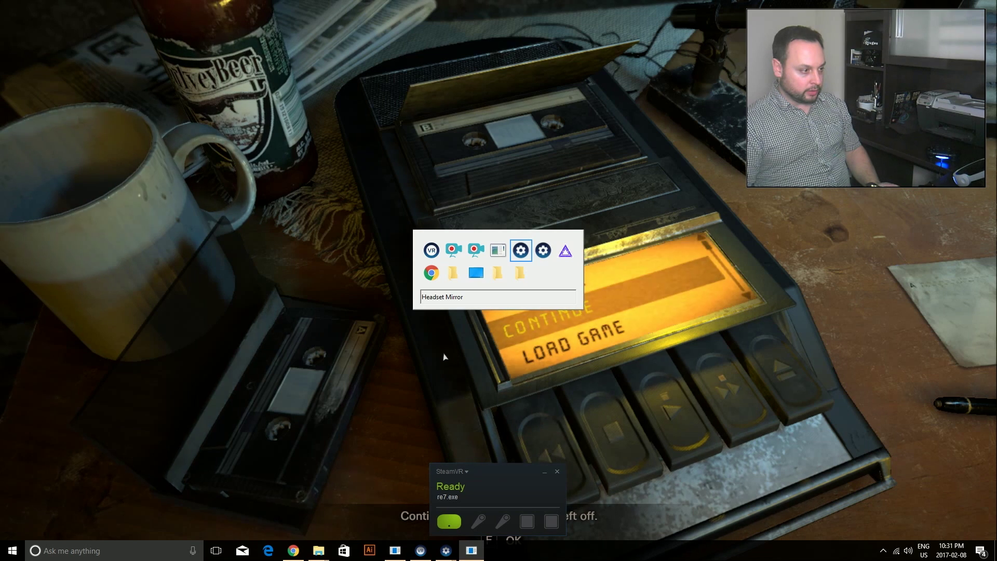
pyautogui.hotkey('alt', 'Tab')
pyautogui.hotkey('alt', 'Tab')
pyautogui.hotkey('alt', 'Tab')
pyautogui.hotkey('alt', 'Tab')
pyautogui.hotkey('alt', 'Tab')
pyautogui.hotkey('alt', 'Tab')
pyautogui.hotkey('alt', 'Tab')
pyautogui.hotkey('alt', 'Tab')
pyautogui.hotkey('alt', 'Tab')
pyautogui.hotkey('alt', 'Tab')
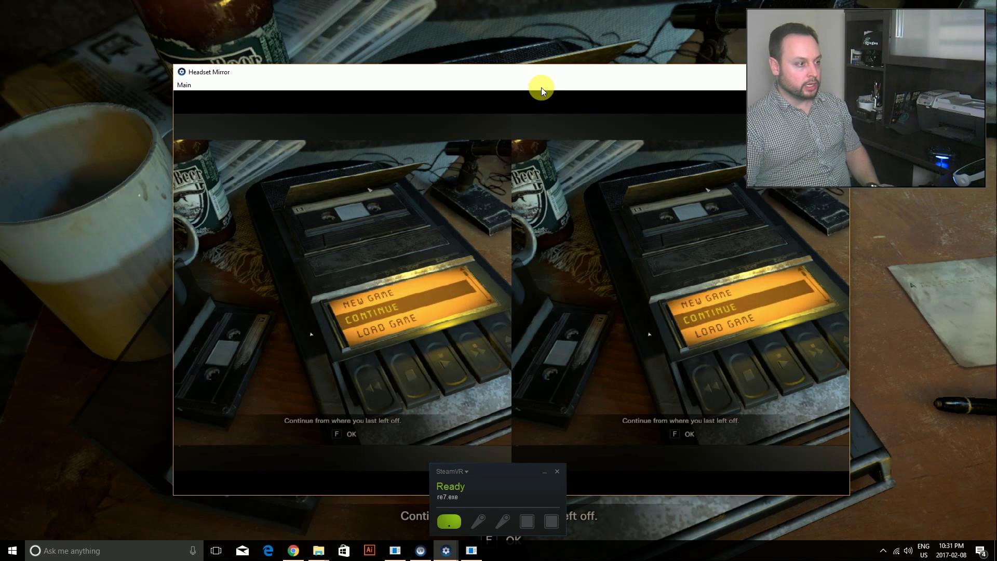
# Move the Headset Mirror window higher, then refocus the game and open OPTIONS from the main menu.
pyautogui.moveTo(544, 75); pyautogui.dragTo(462, 46)
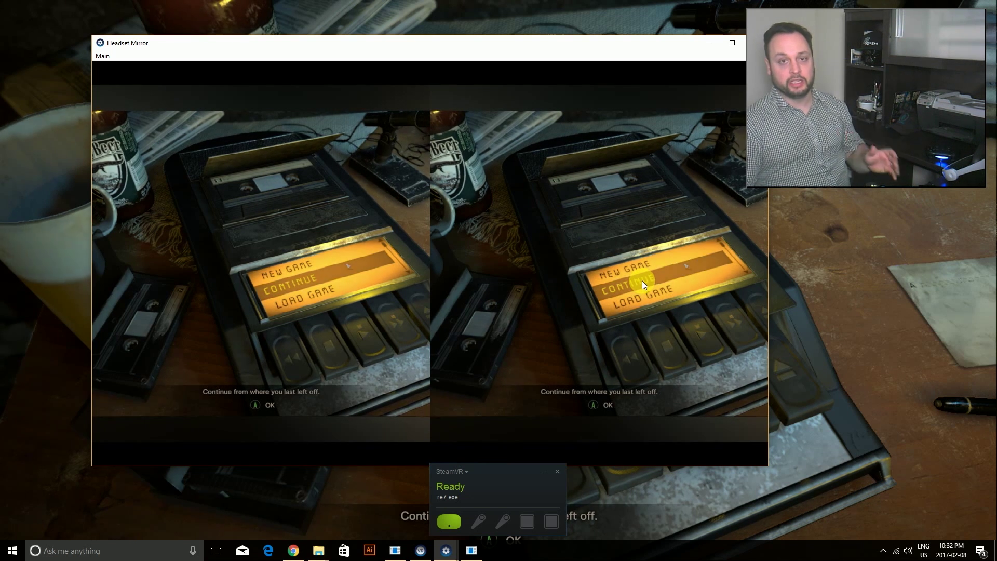
pyautogui.click(801, 272)
pyautogui.press('Down')
pyautogui.press('Down')
pyautogui.press('Down')
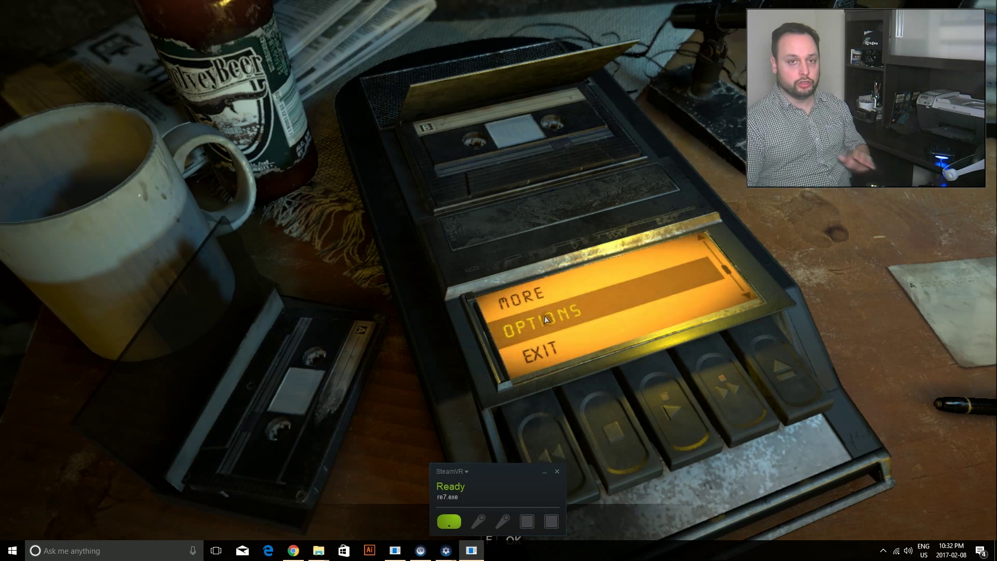
pyautogui.press('Return')
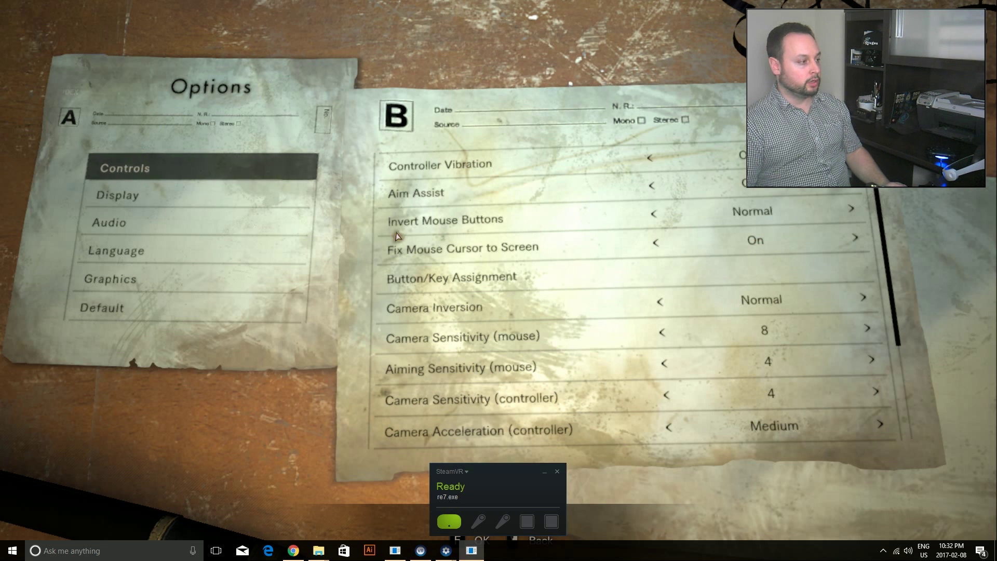
# Switch the options to Graphics, showing 90° field of vision and 0.8 resolution scaling.
pyautogui.click(136, 292)
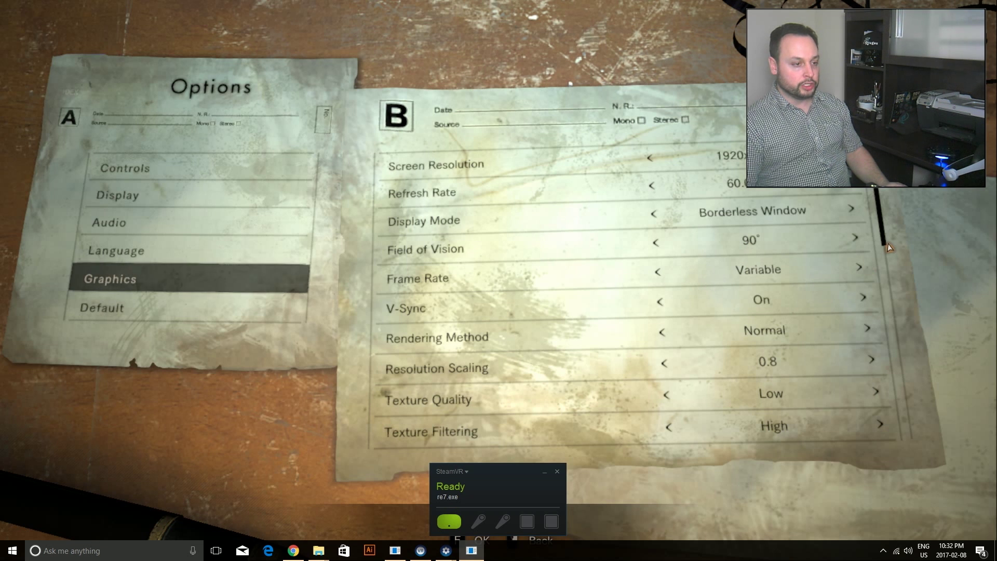
# Step through the Graphics settings from V-Sync down to Motion Blur and shadows, then return to Controls.
pyautogui.press('Return')
pyautogui.press('Down')
pyautogui.press('Down')
pyautogui.press('Down')
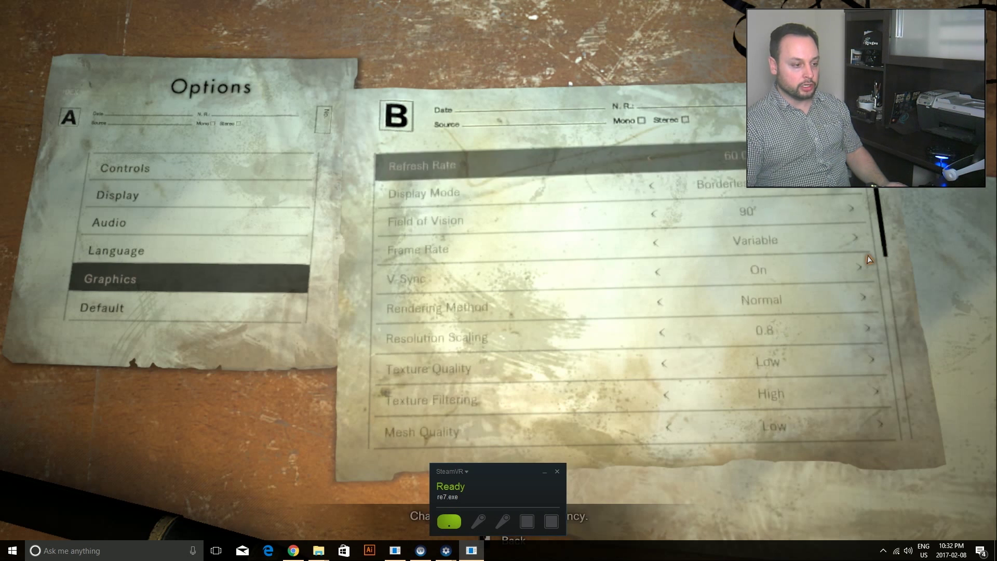
pyautogui.press('Down')
pyautogui.press('Down')
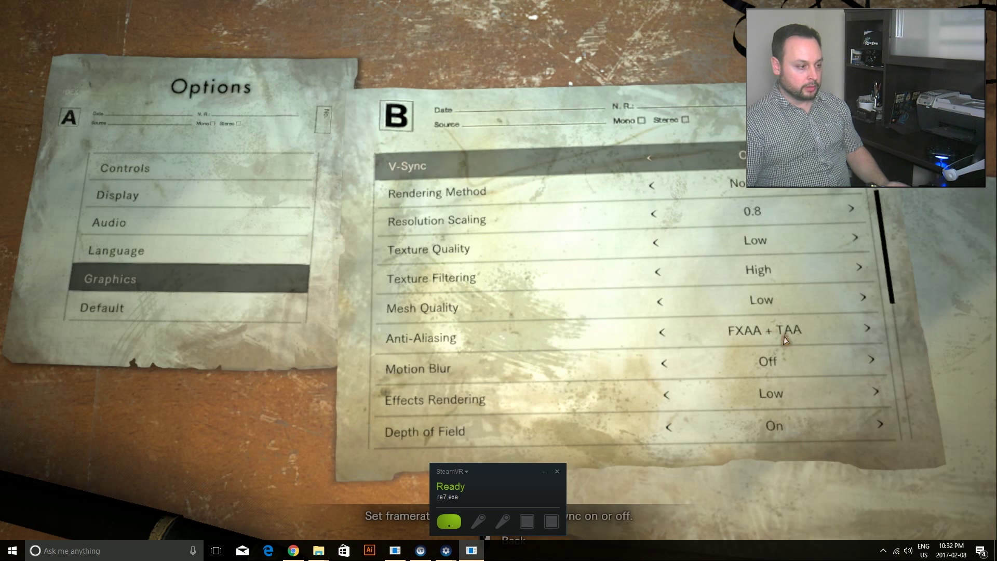
pyautogui.press('Down')
pyautogui.press('Down')
pyautogui.press('Down')
pyautogui.press('Down')
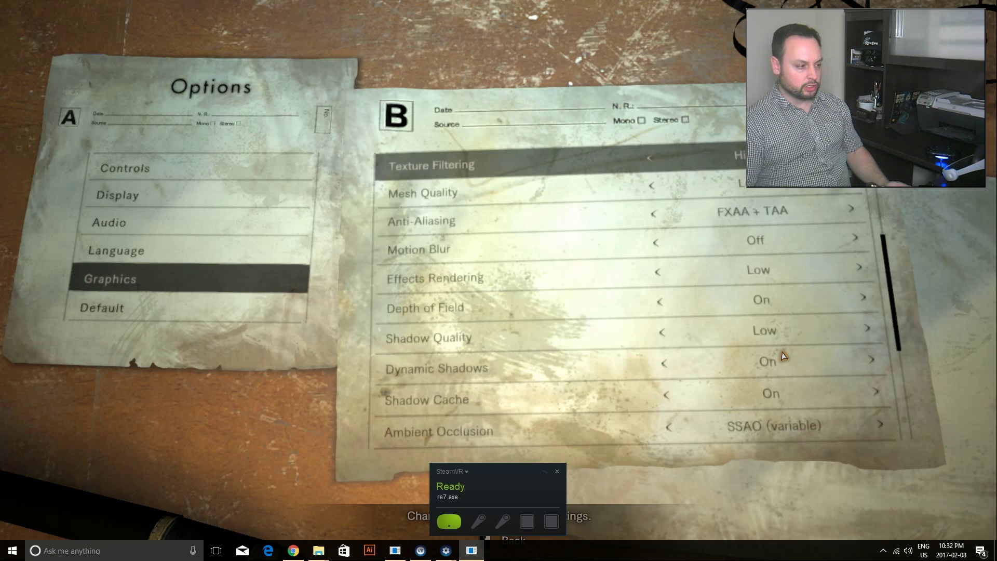
pyautogui.press('Down')
pyautogui.press('Down')
pyautogui.press('Down')
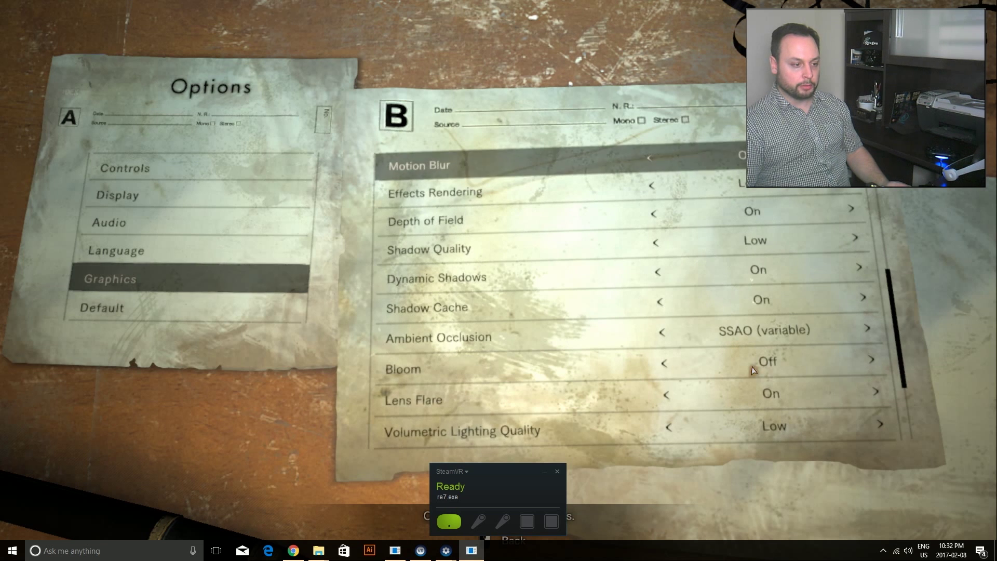
pyautogui.press('Down')
pyautogui.press('Down')
pyautogui.press('Down')
pyautogui.press('Down')
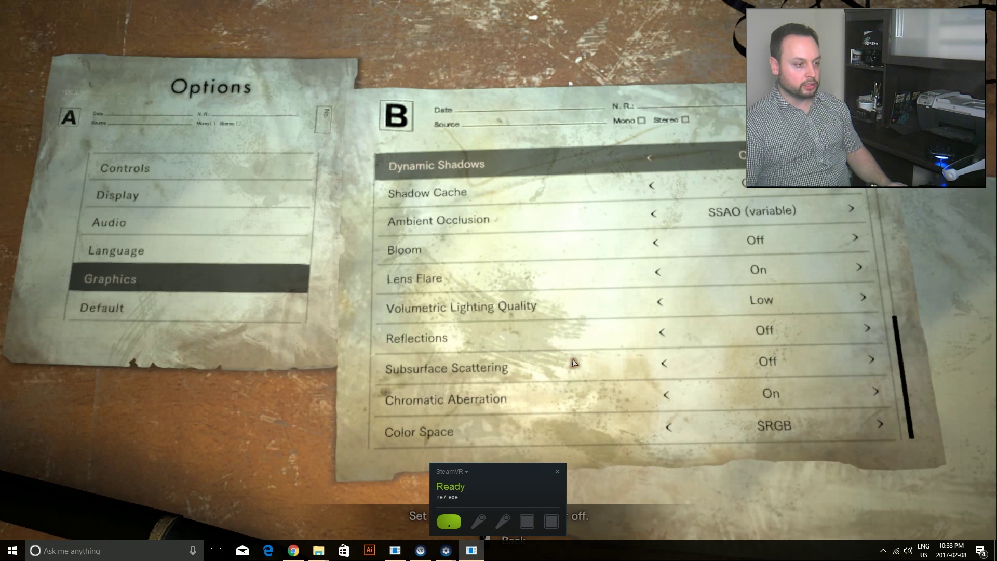
pyautogui.press('Up')
pyautogui.press('Up')
pyautogui.press('Up')
pyautogui.press('Up')
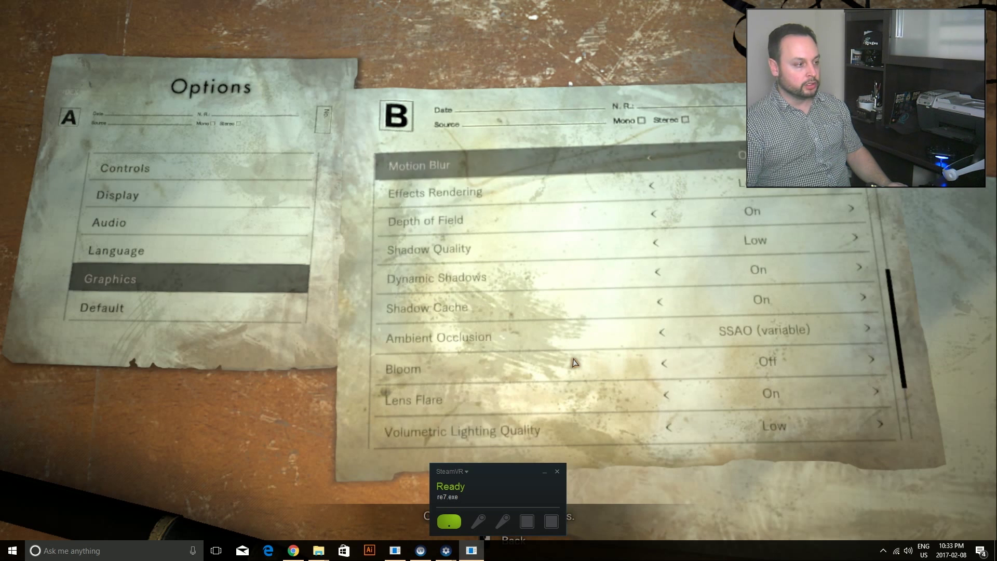
pyautogui.press('Up')
pyautogui.press('Up')
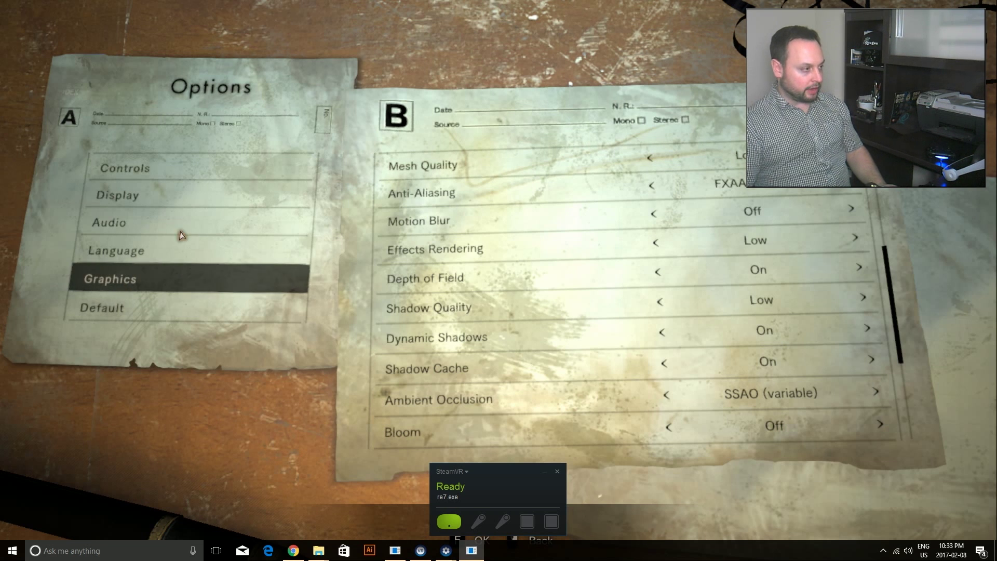
pyautogui.click(131, 169)
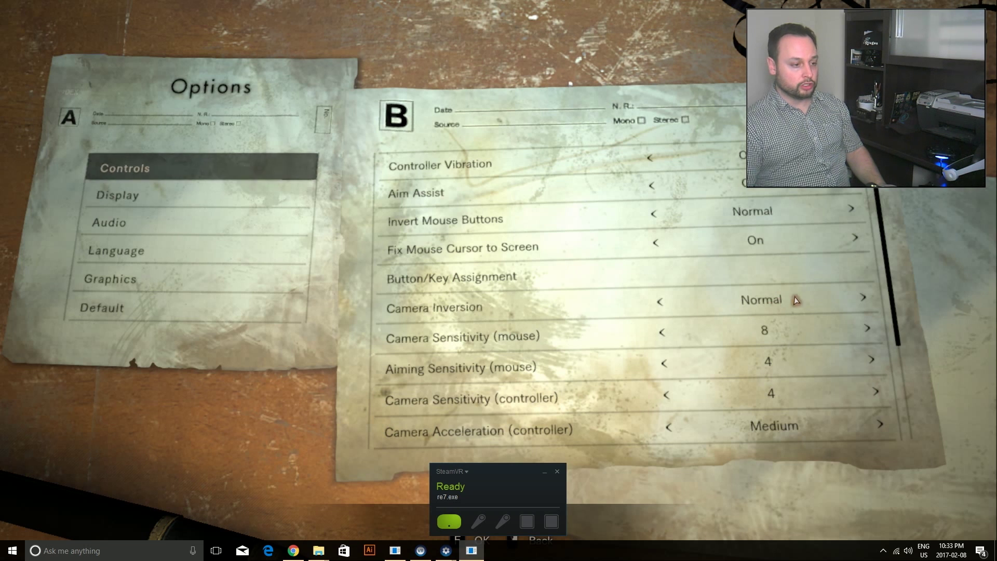
# Exit Options to the main menu and choose Continue to load the latest save.
pyautogui.press('e')
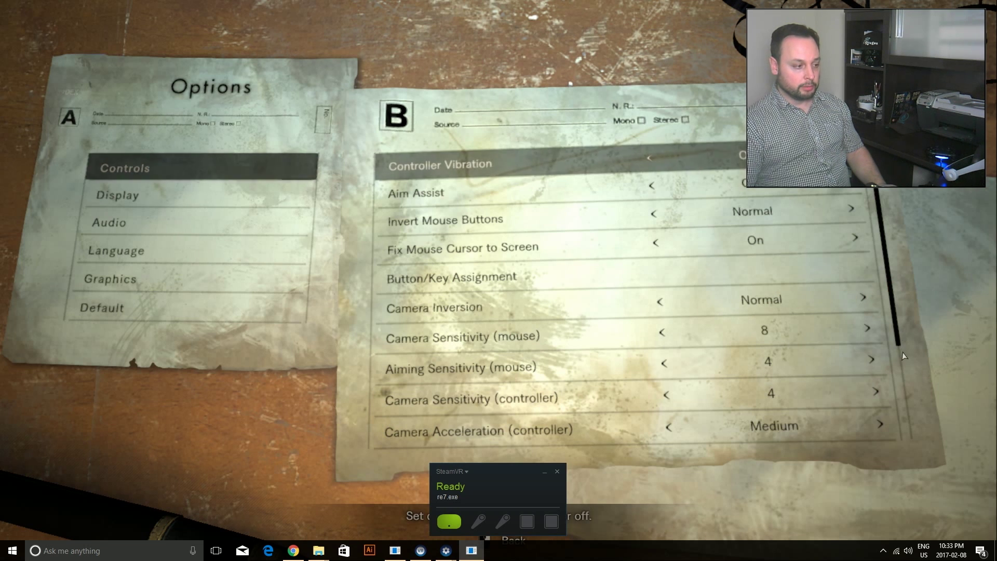
pyautogui.press('Escape')
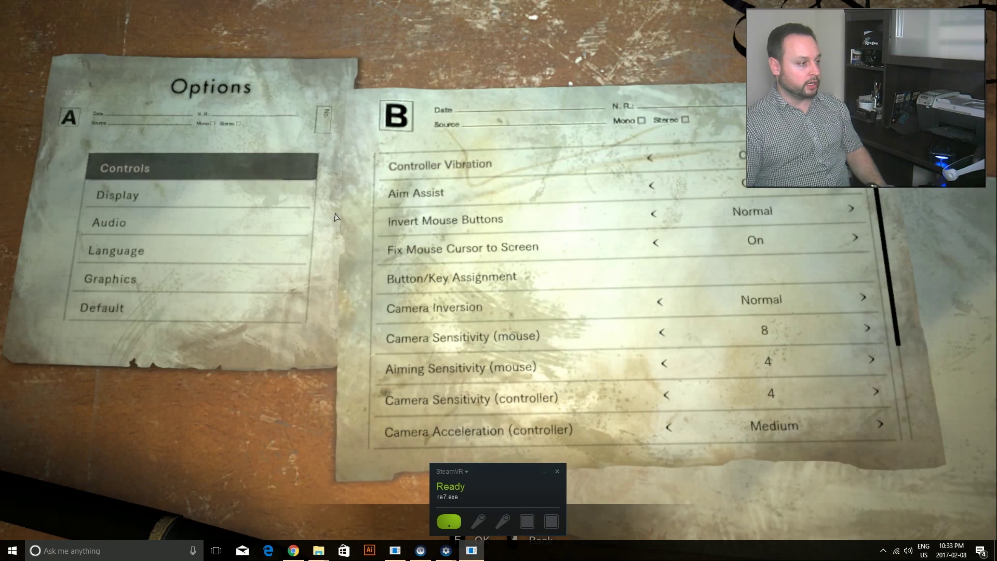
pyautogui.press('Escape')
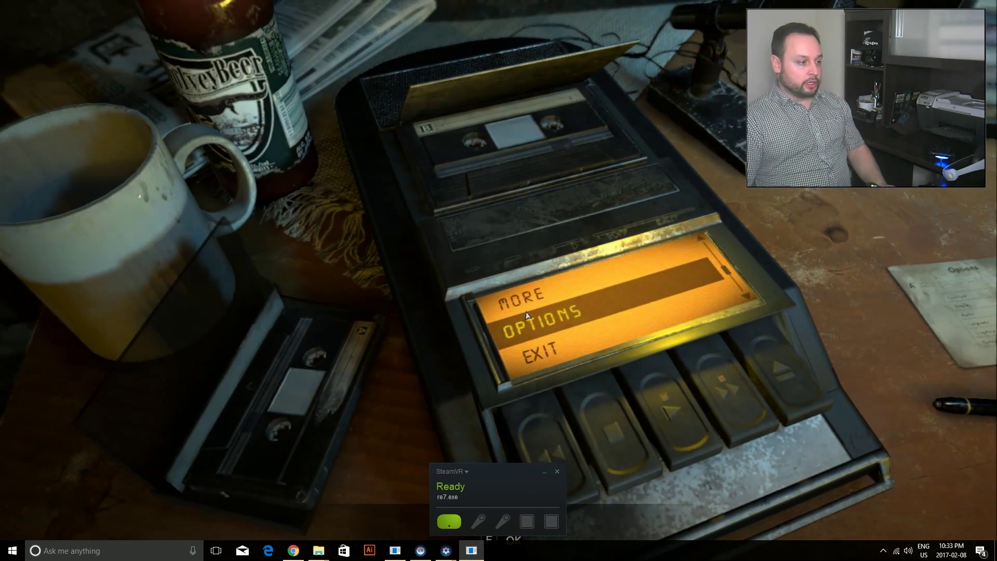
pyautogui.press('Up')
pyautogui.press('Up')
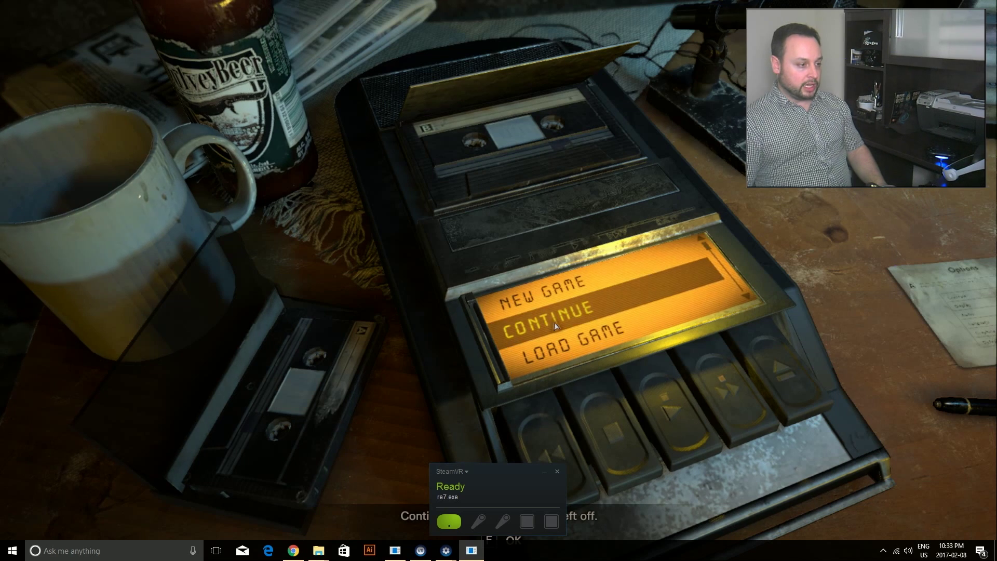
pyautogui.press('e')
pyautogui.press('e')
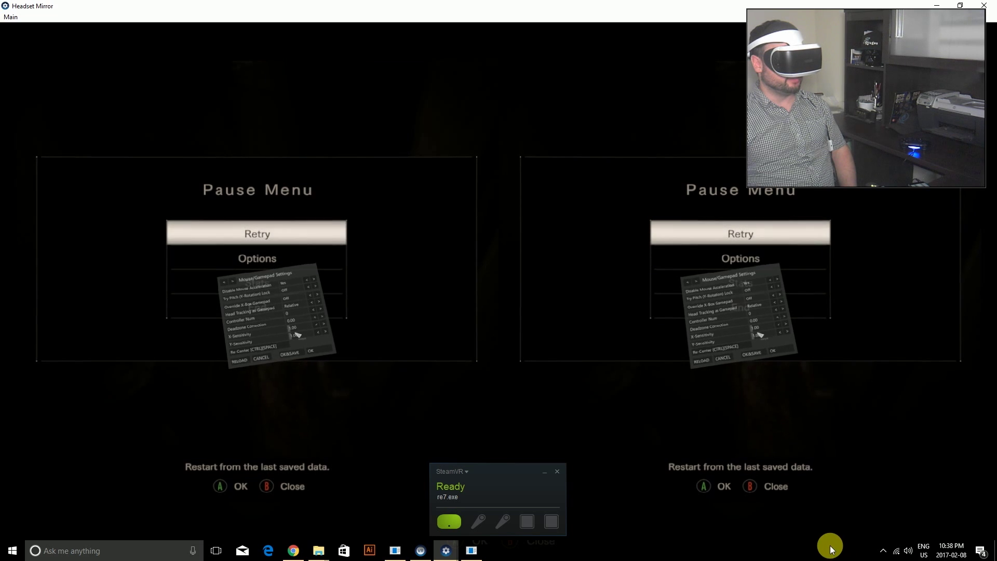
# Reveal the hidden taskbar tray icons after closing the vorpX Mouse/Gamepad Settings overlay.
pyautogui.click(883, 552)
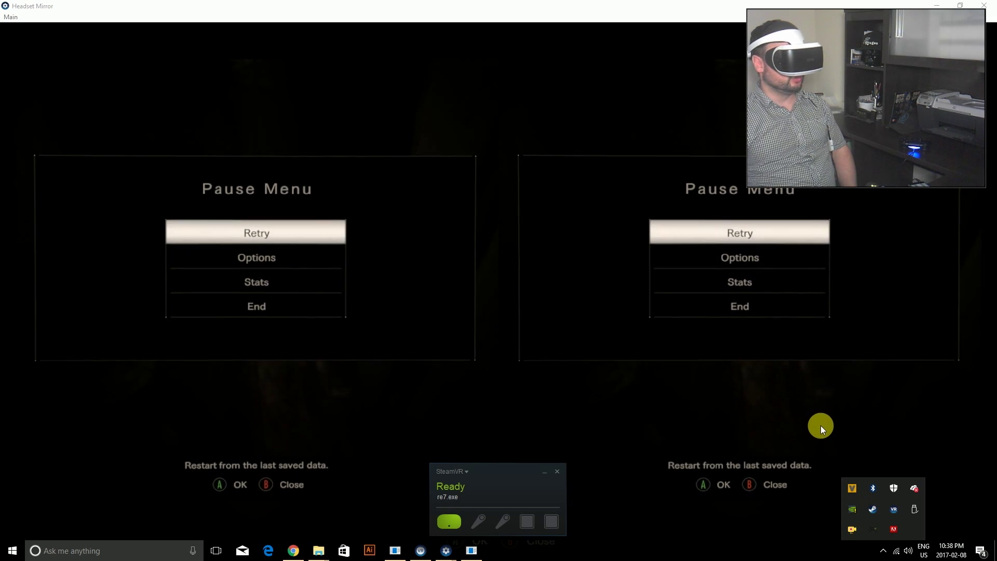
# Dismiss the tray flyout and bring the Resident Evil 7 window forward with Alt+Tab.
pyautogui.click(517, 240)
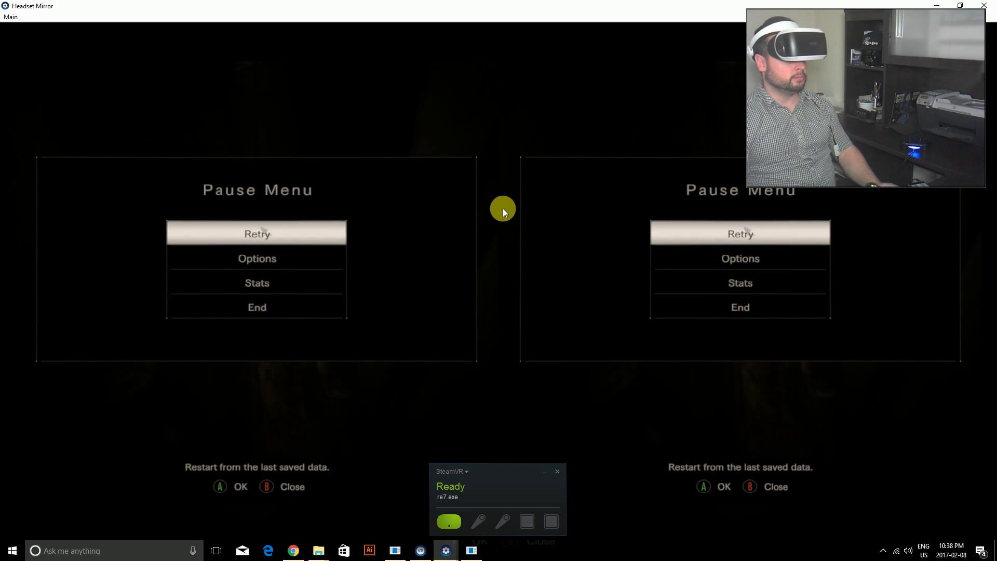
pyautogui.hotkey('alt', 'Tab')
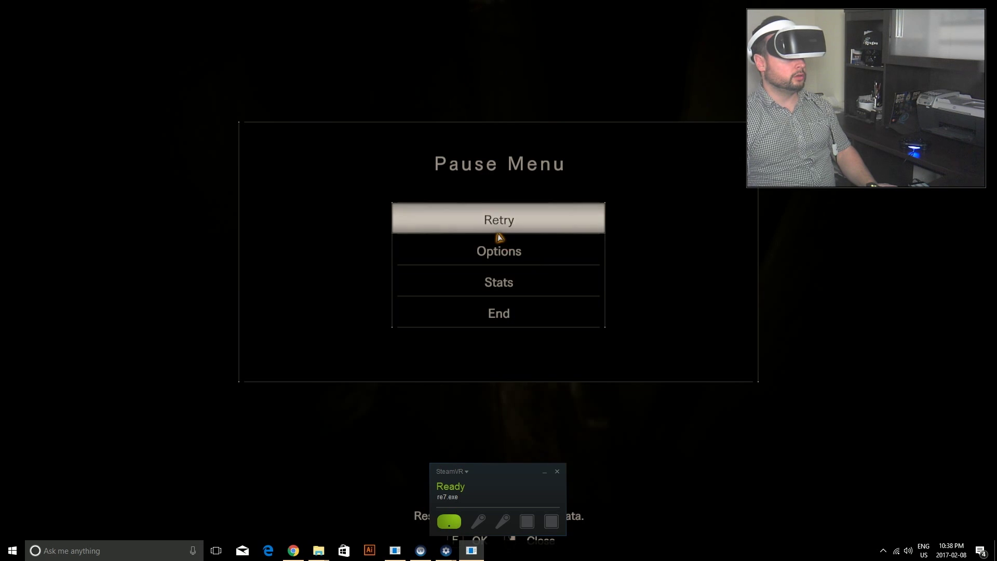
pyautogui.click(498, 252)
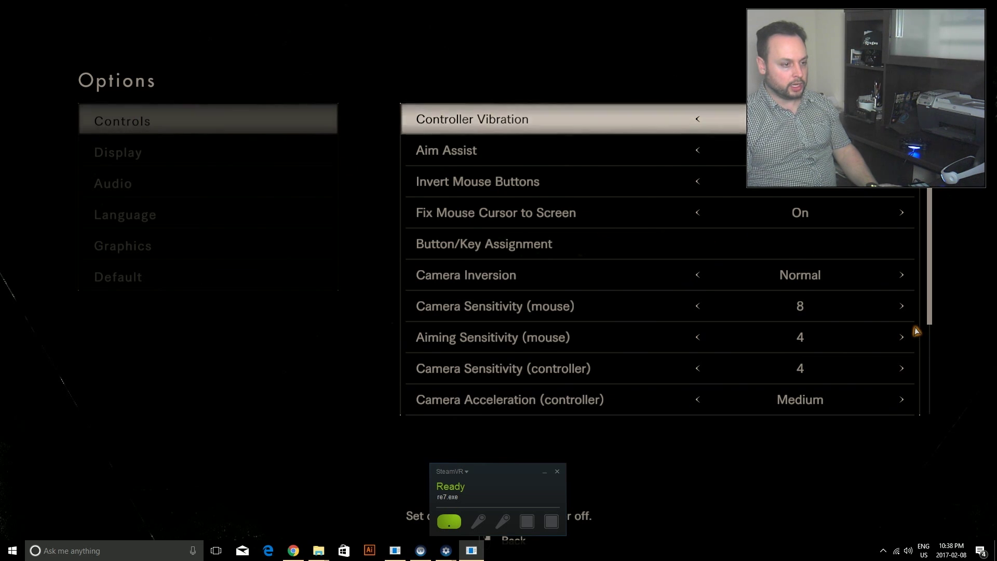
pyautogui.scroll(-1, 908, 332)
pyautogui.scroll(-3, 907, 330)
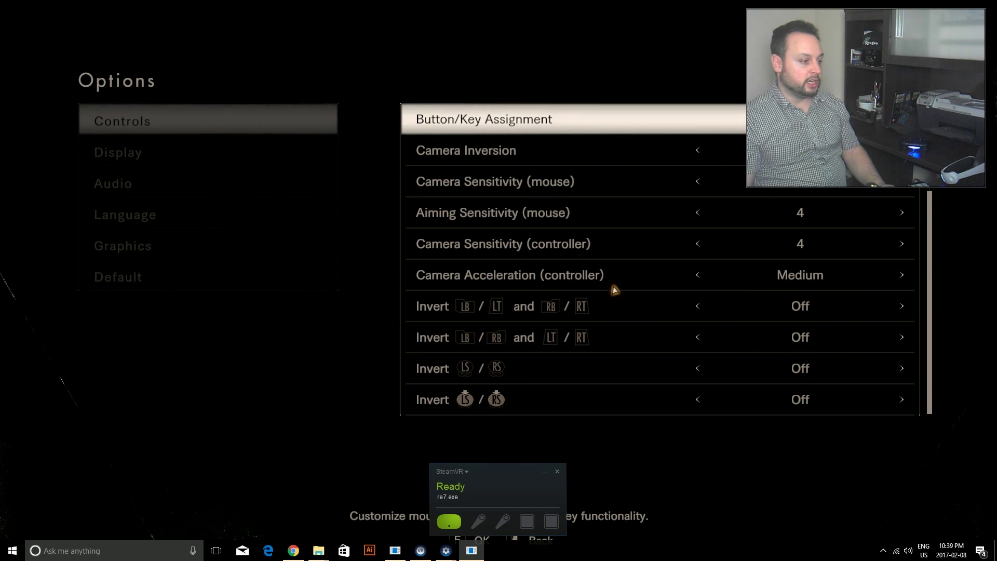
pyautogui.rightClick(314, 205)
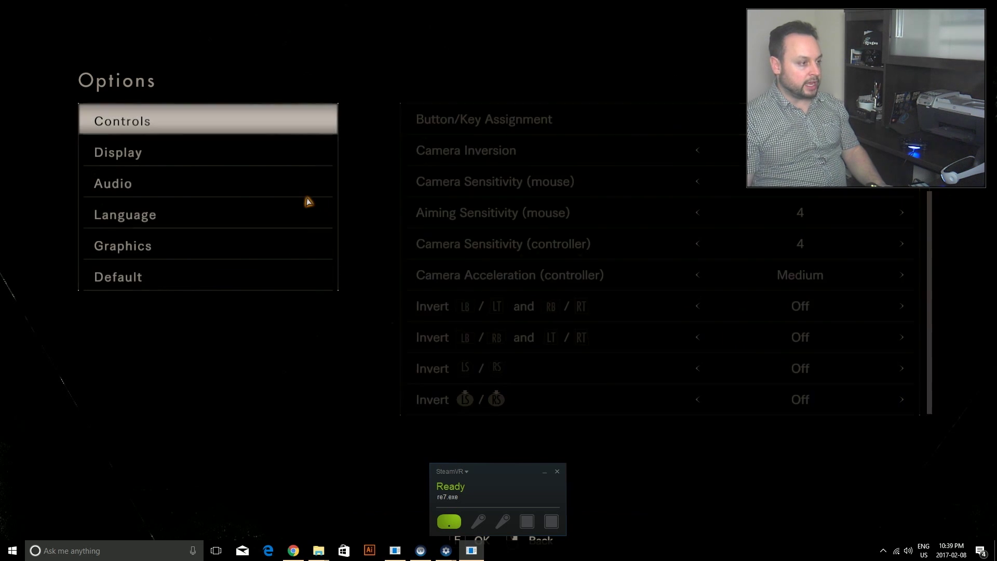
pyautogui.rightClick(238, 175)
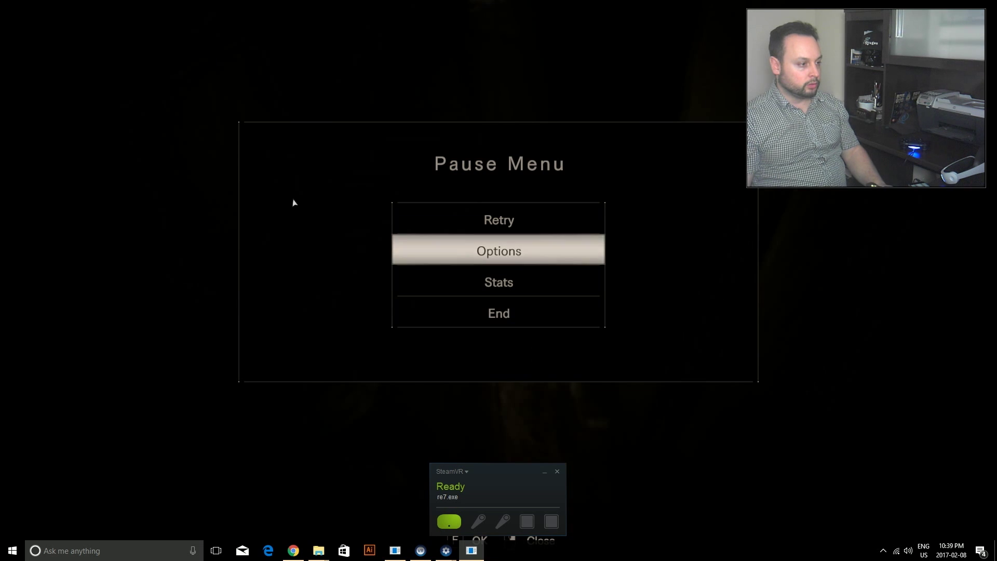
# Close the Resident Evil 7 Pause Menu and resume play in the dark room with scattered papers.
pyautogui.rightClick(294, 203)
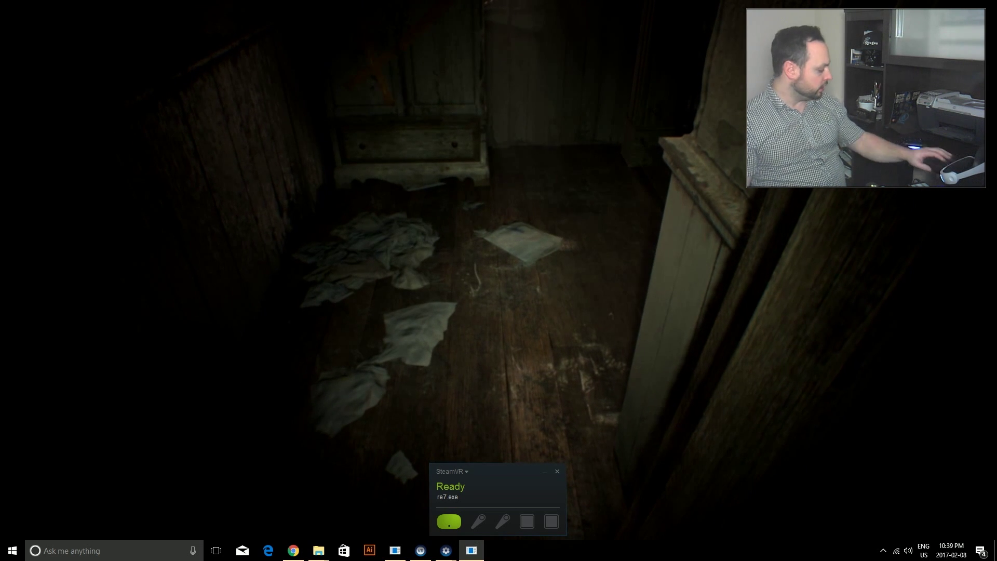